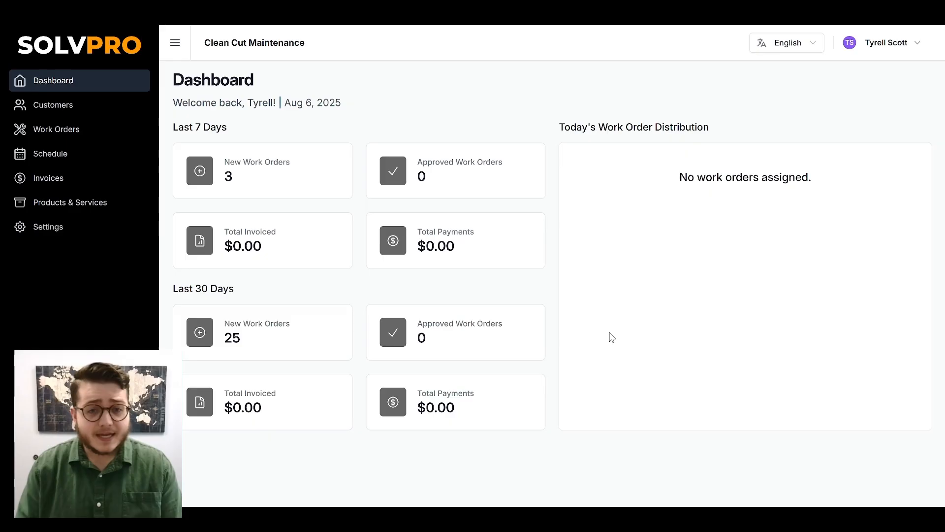
Open the customer's Assets tab and expand the Air Conditioning Unit to show its equipment
left_click(95, 112)
left_click(220, 186)
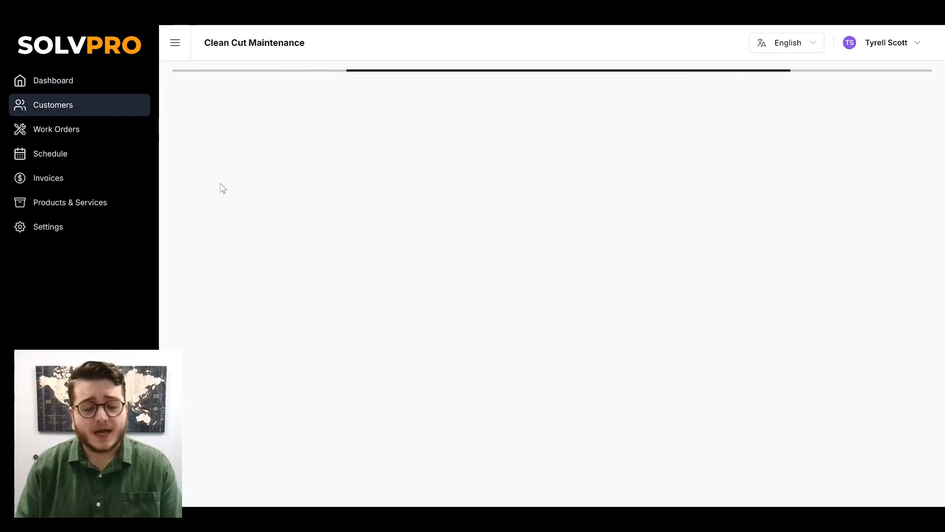
left_click(259, 151)
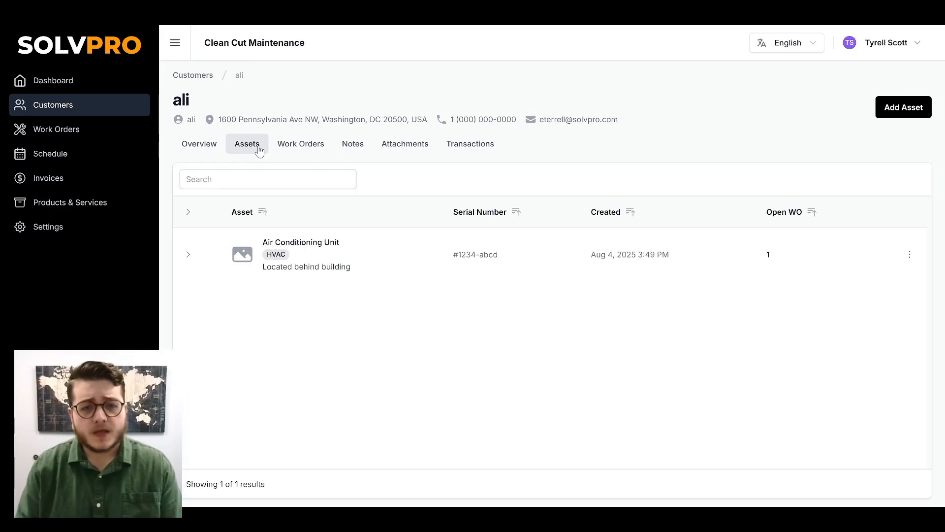
left_click(351, 204)
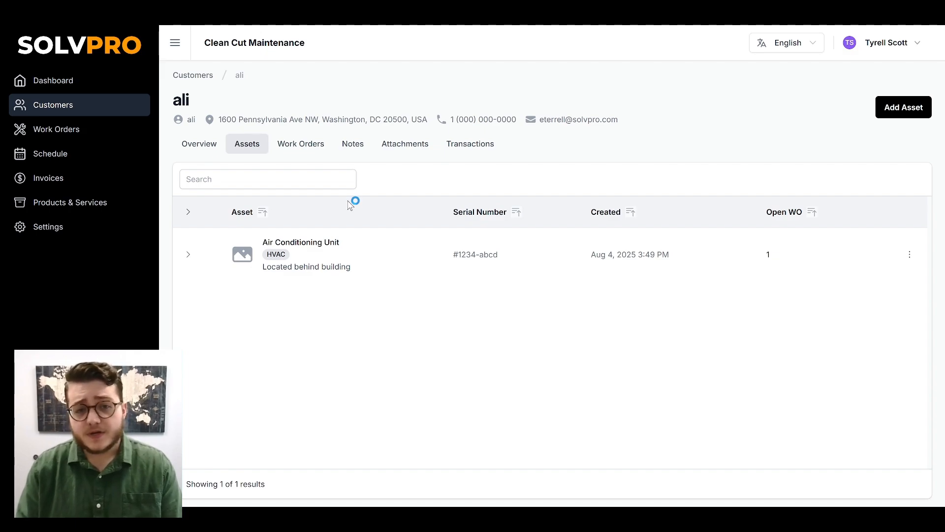
left_click(191, 258)
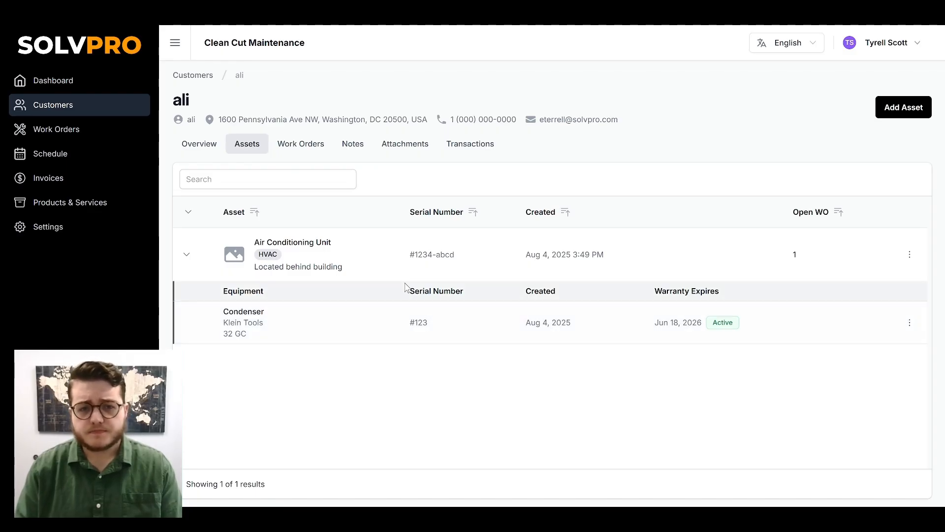
Open the Air Conditioning Unit's asset details, review its depreciation and service fields, and close the panel
left_click(463, 252)
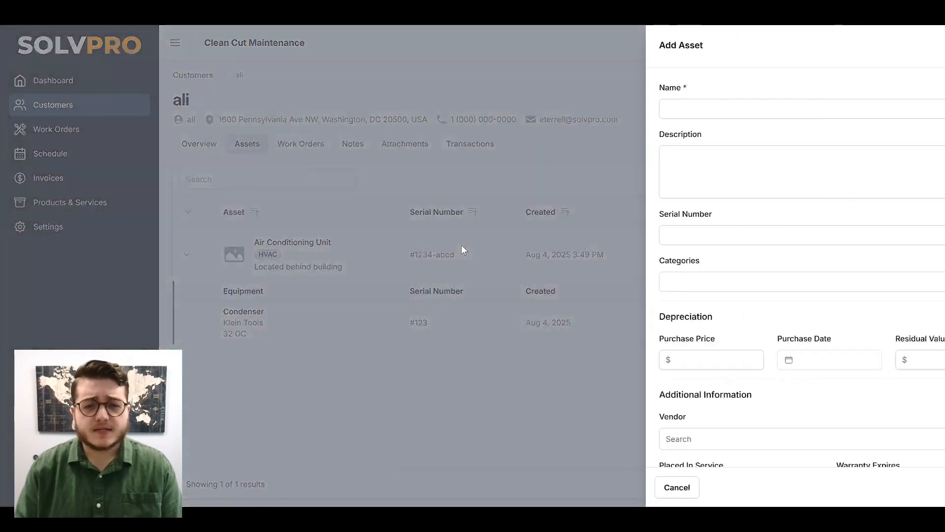
scroll(780, 195, "down", 1)
scroll(779, 195, "down", 3)
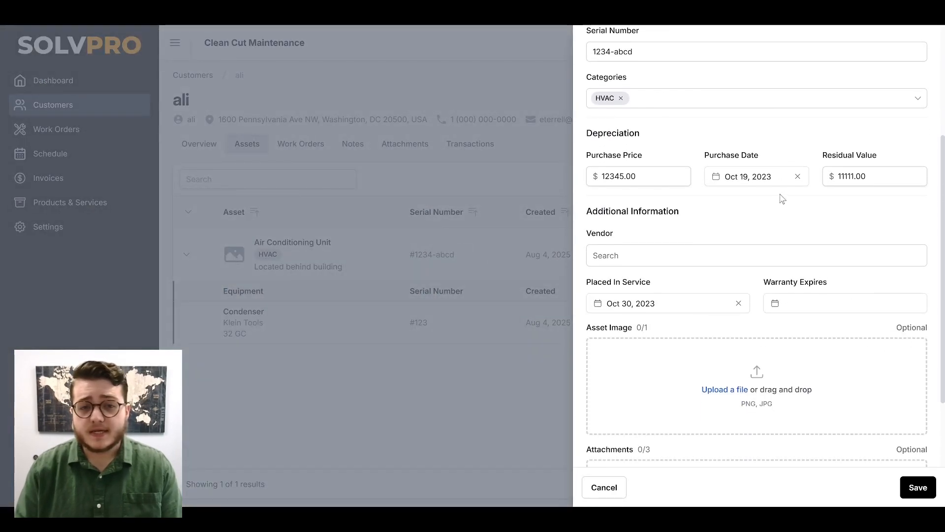
scroll(781, 196, "down", 2)
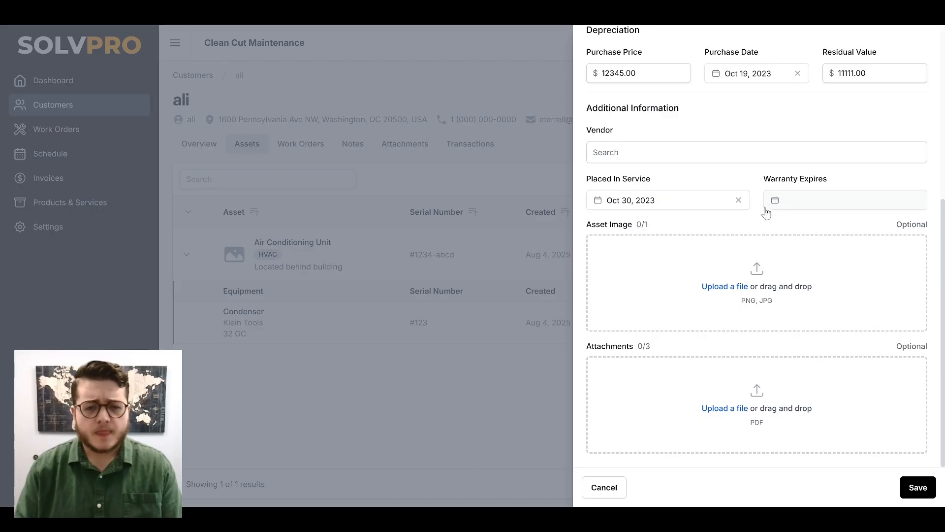
left_click(537, 175)
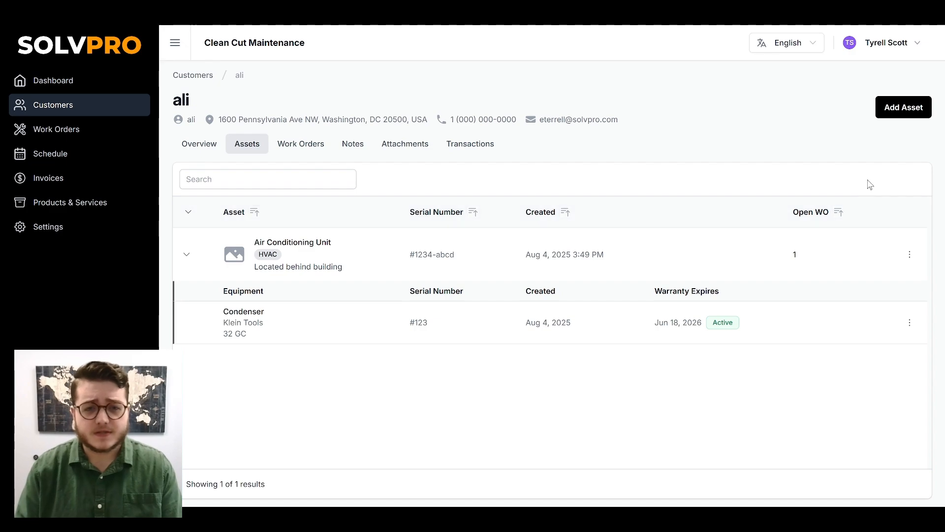
Start adding a new asset for the customer named Generator
left_click(917, 108)
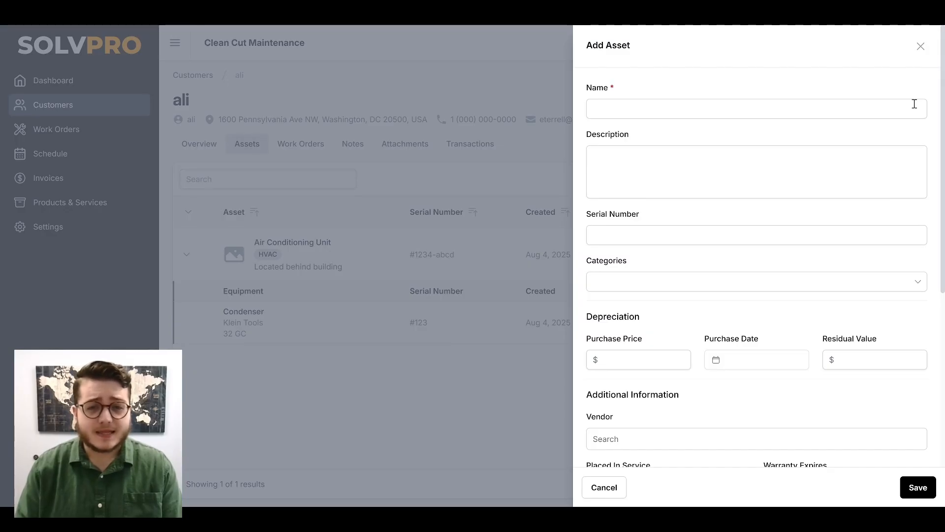
left_click(913, 104)
type("Generat")
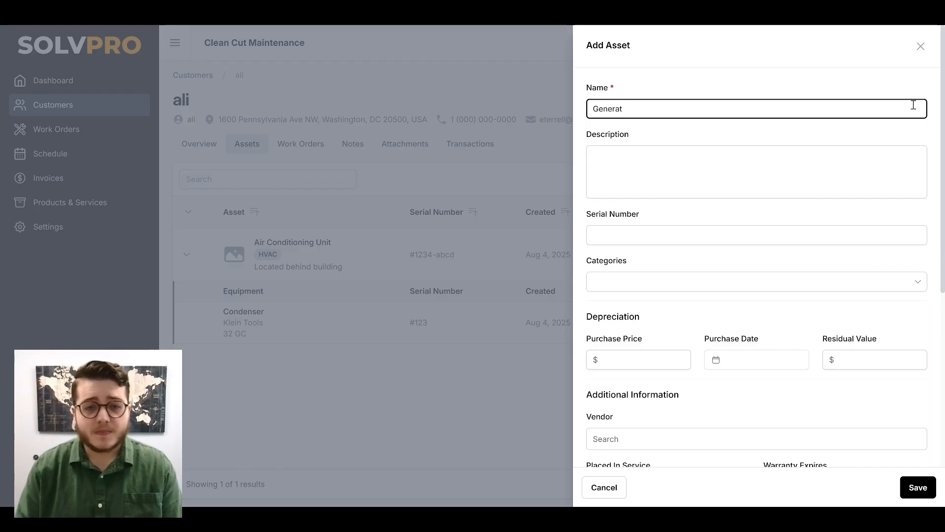
type("or")
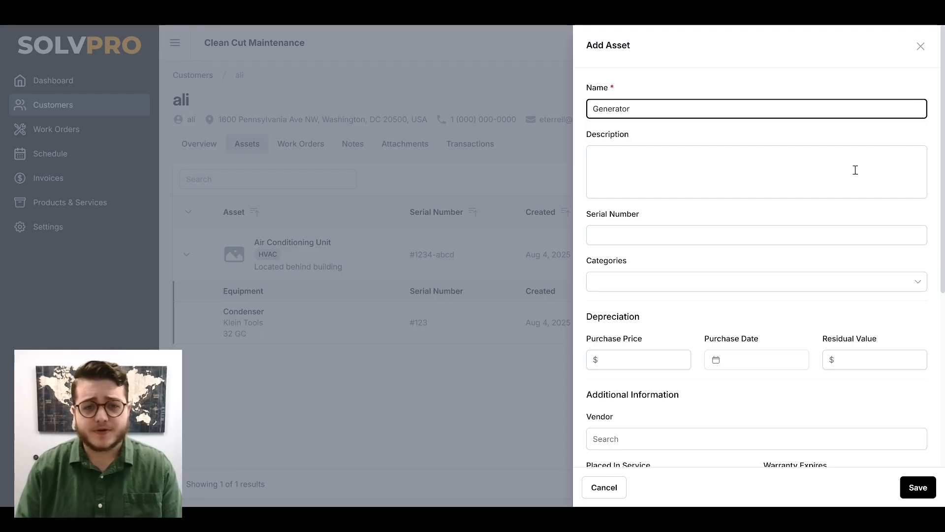
Assign the Electrical category to the Generator asset and save it
left_click(795, 222)
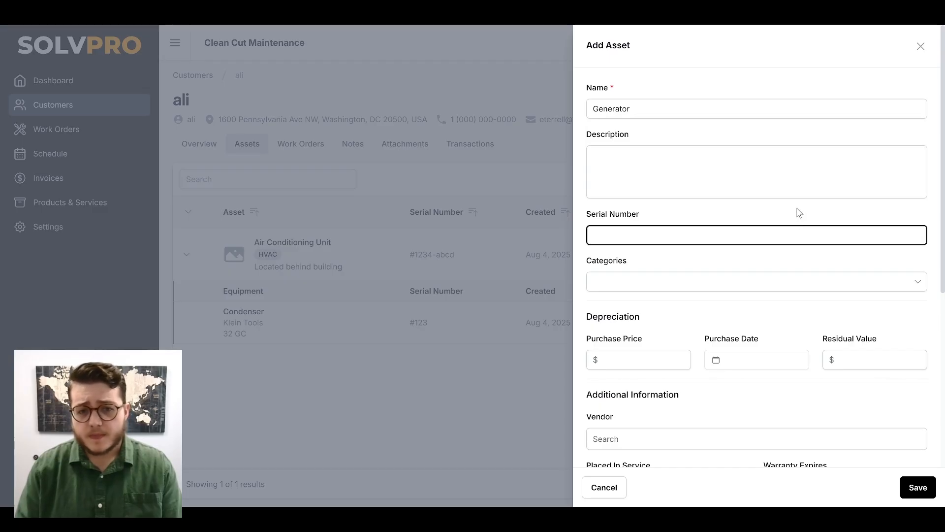
left_click(772, 263)
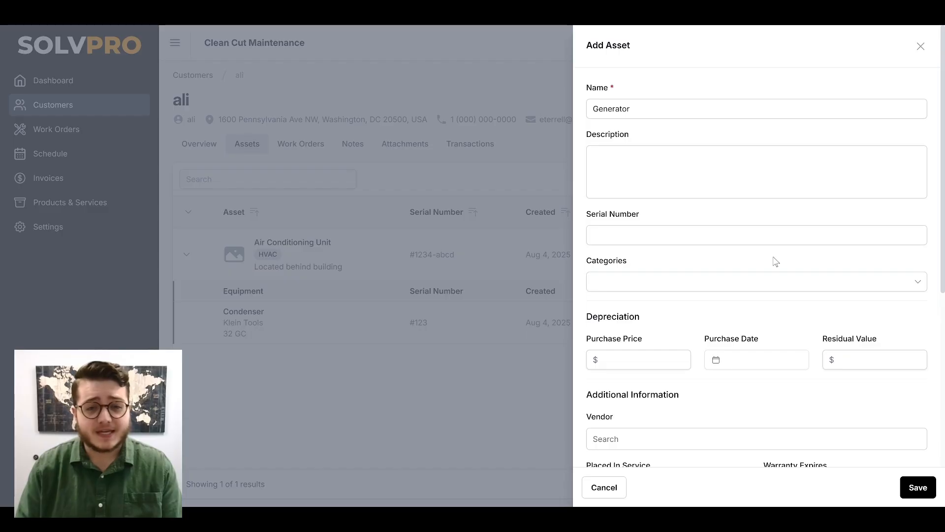
scroll(776, 262, "down", 1)
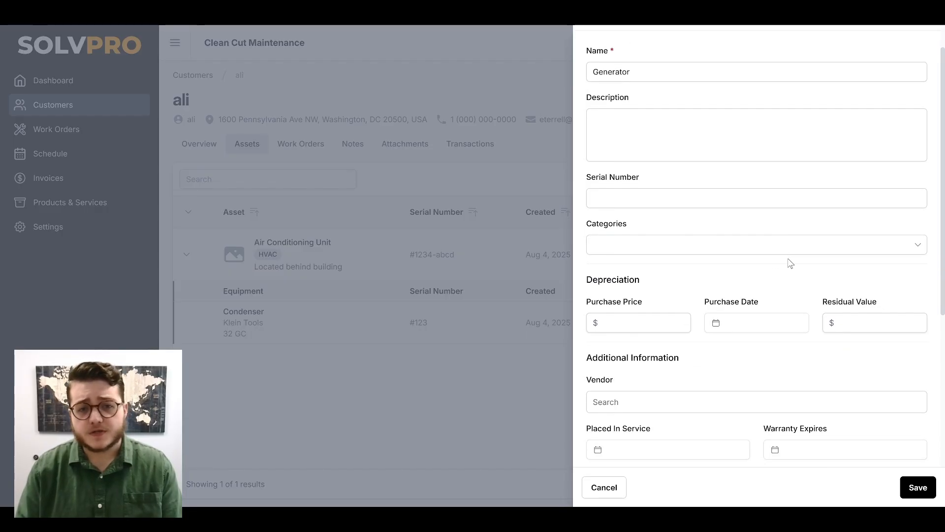
left_click(818, 250)
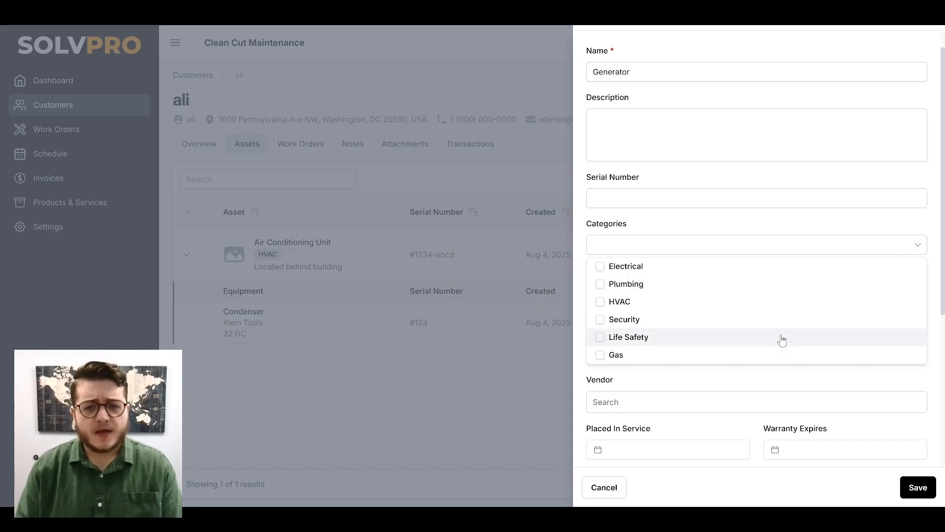
left_click(805, 272)
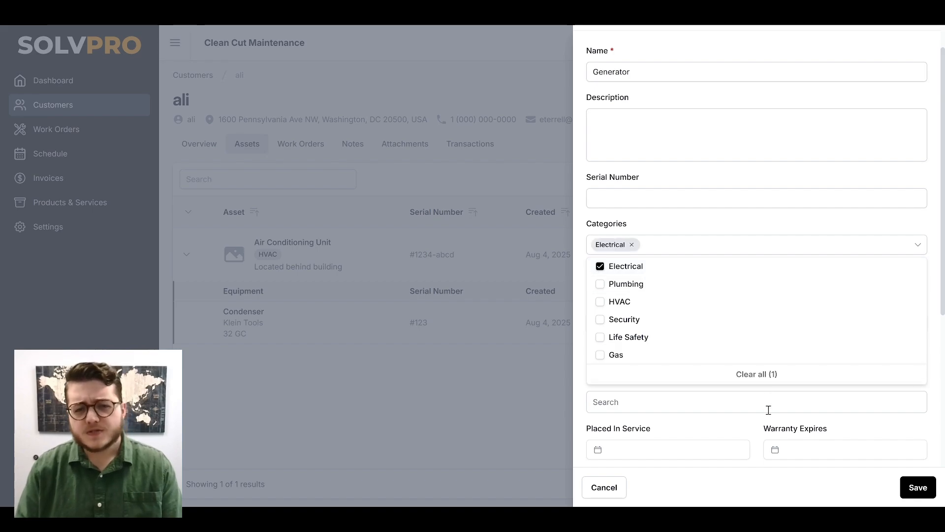
left_click(754, 430)
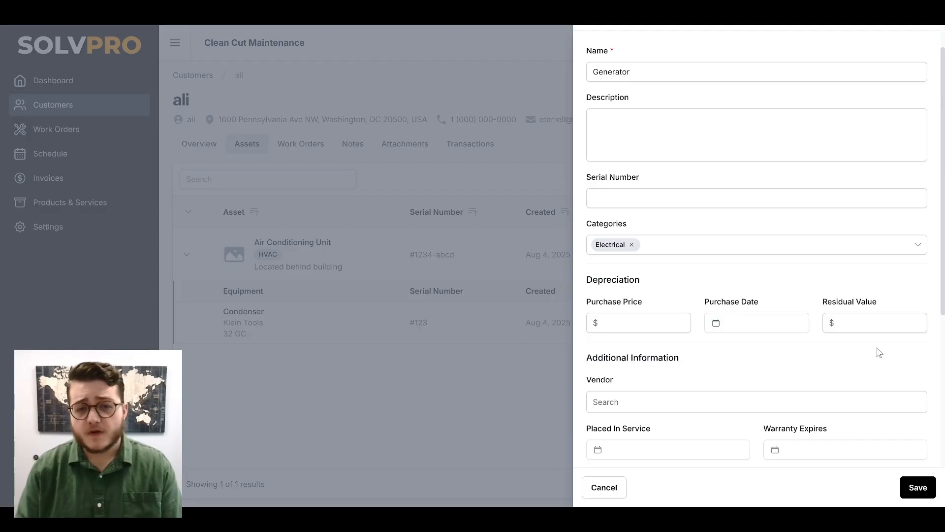
scroll(879, 352, "down", 3)
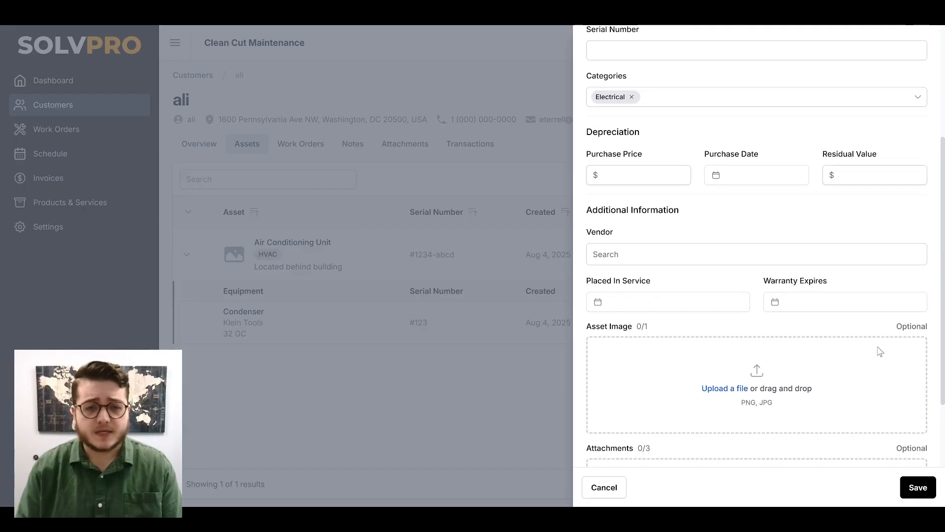
scroll(879, 352, "down", 2)
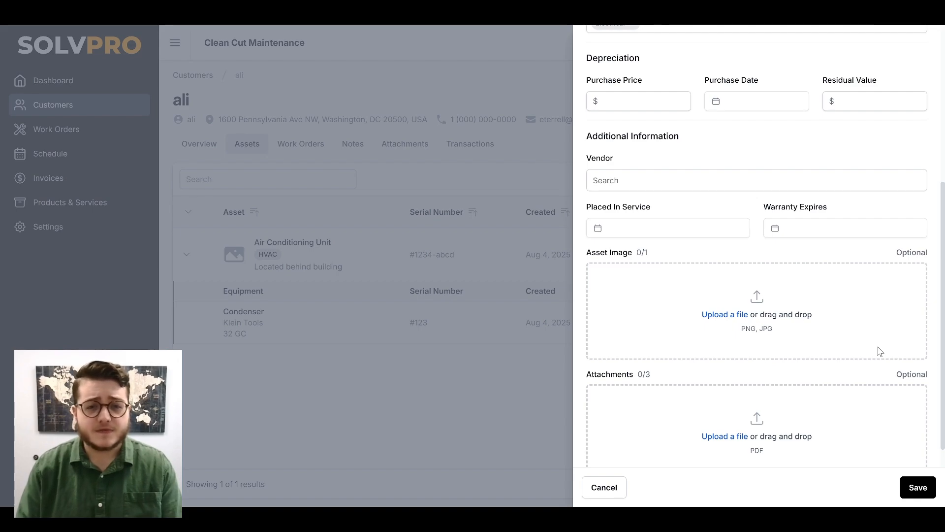
left_click(918, 489)
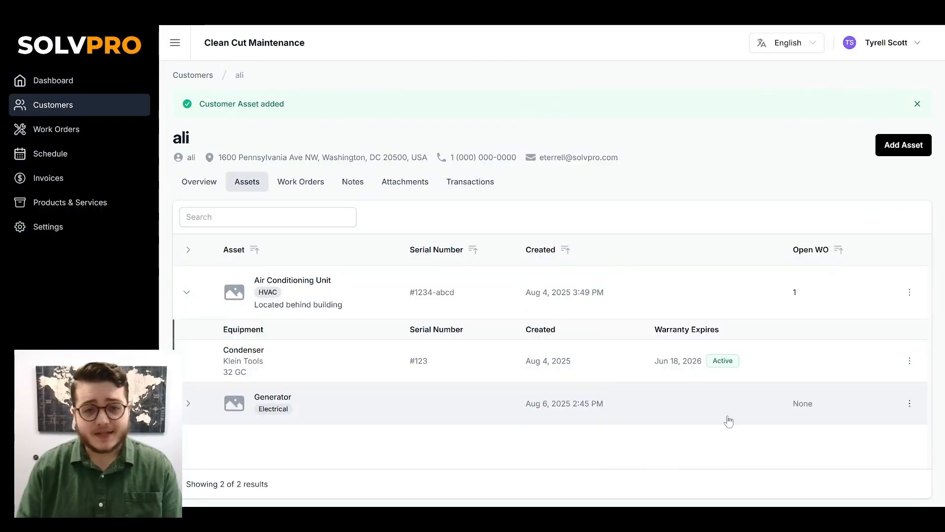
Add equipment under the Generator asset named fan with serial number 123
left_click(911, 404)
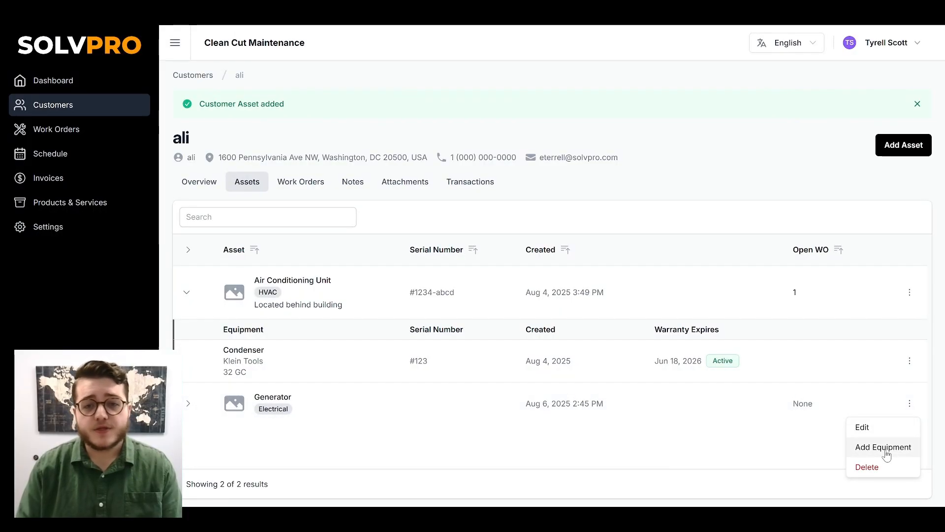
left_click(911, 367)
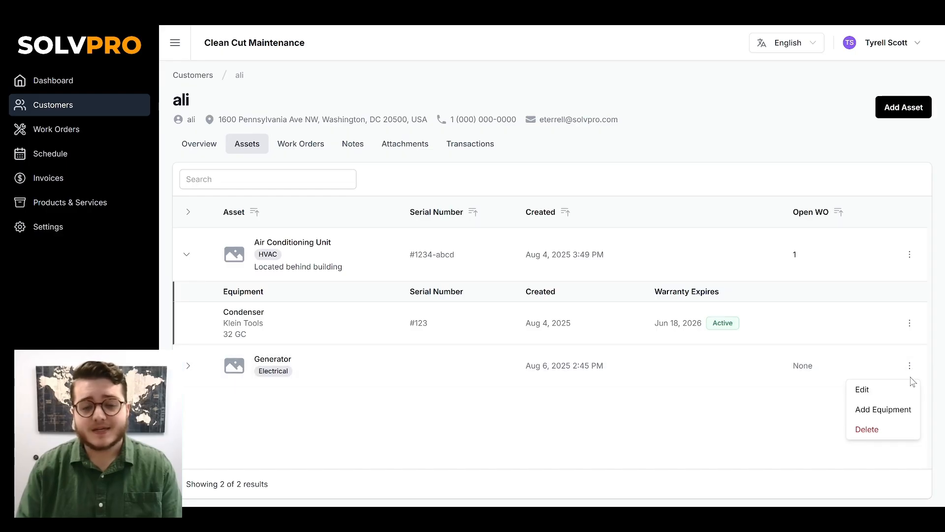
left_click(903, 409)
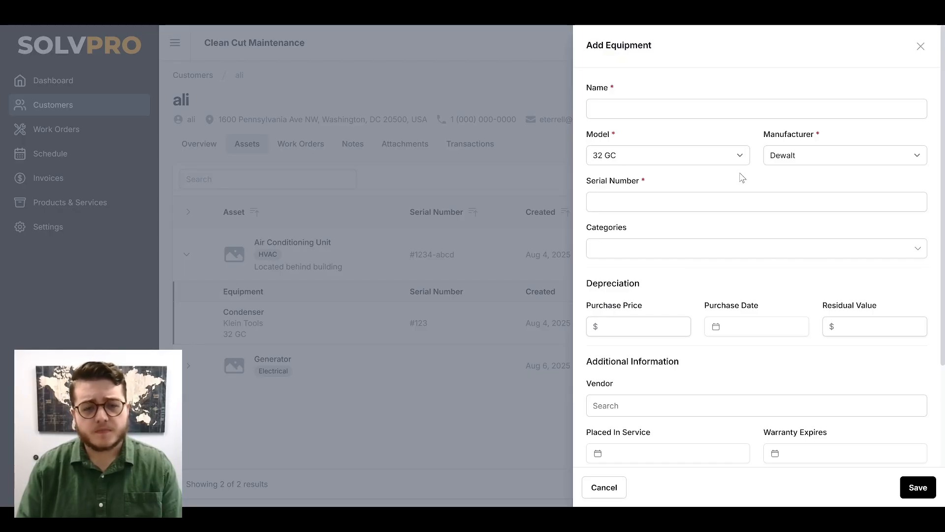
left_click(745, 112)
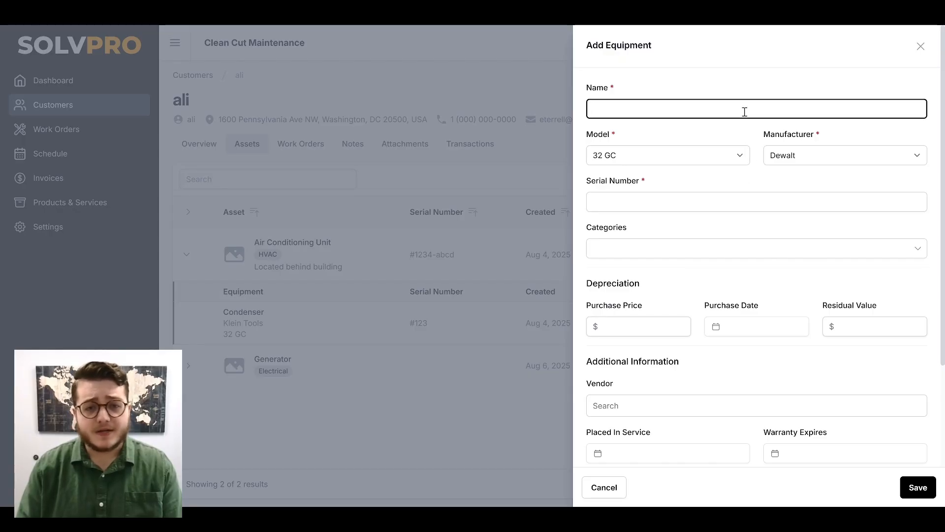
type("fan")
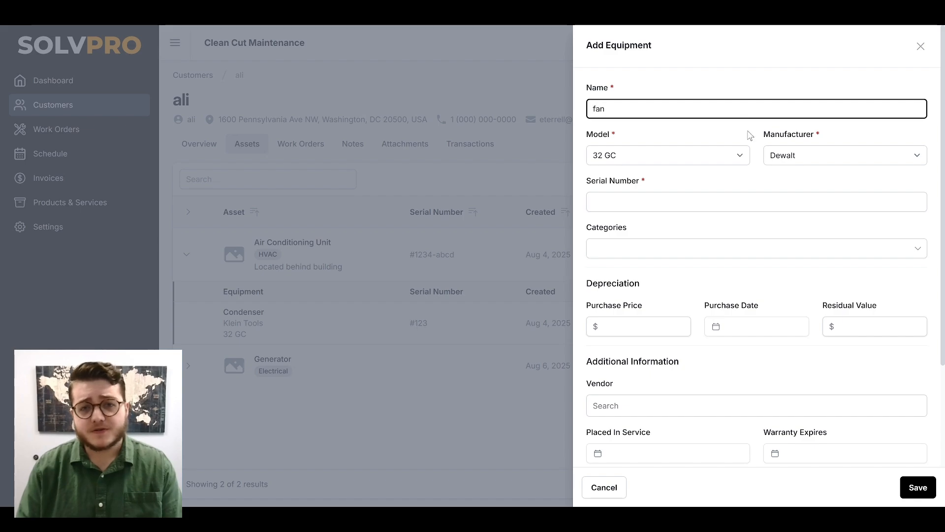
left_click(729, 208)
type("123")
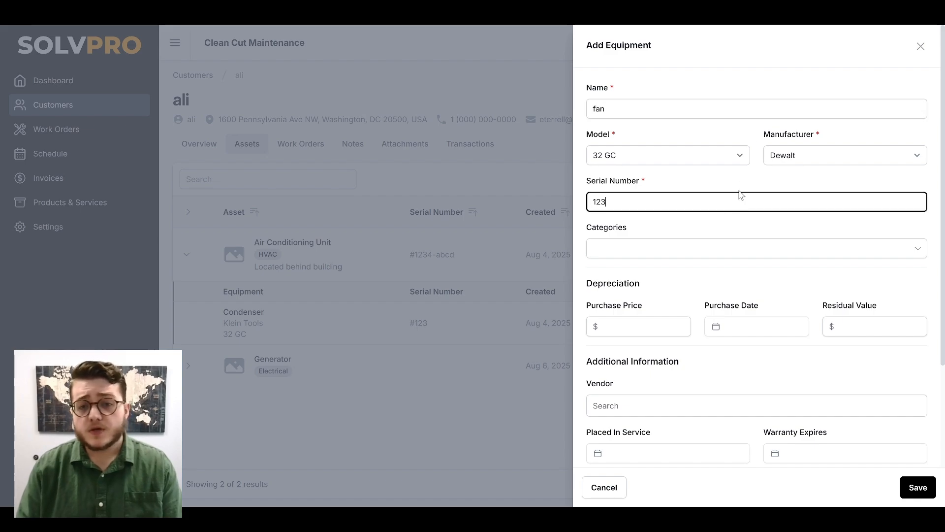
Check the manufacturer and category lists, then save the fan equipment
left_click(745, 163)
left_click(801, 157)
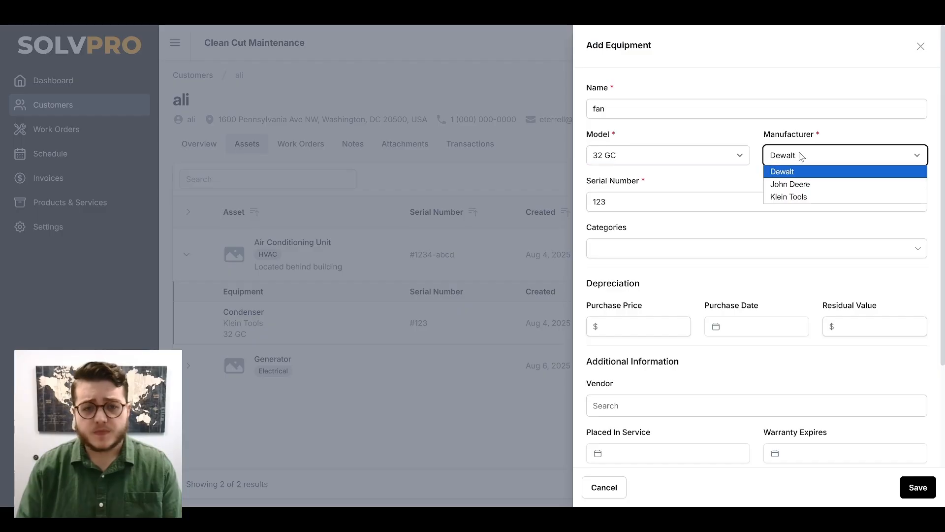
left_click(704, 255)
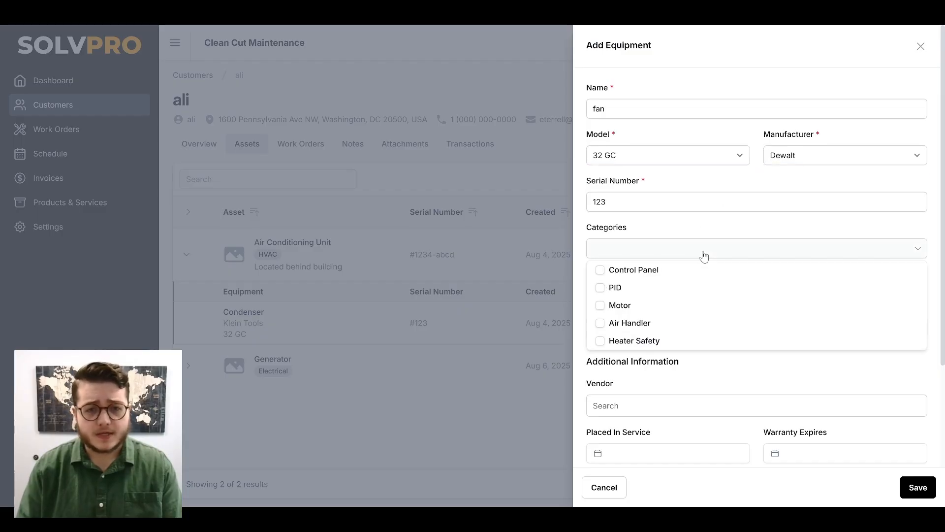
left_click(705, 255)
scroll(704, 277, "down", 2)
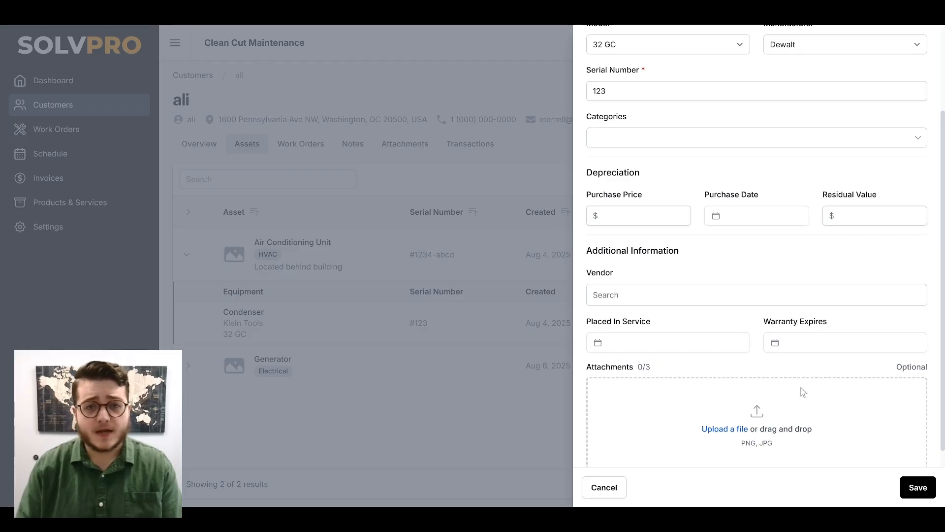
left_click(915, 489)
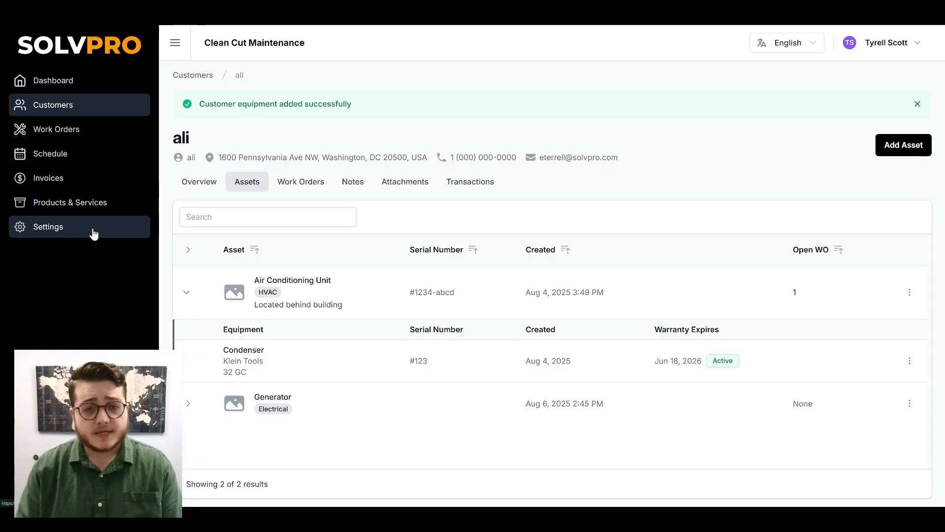
Create a new asset category named irrigation in the settings dropdowns
left_click(93, 234)
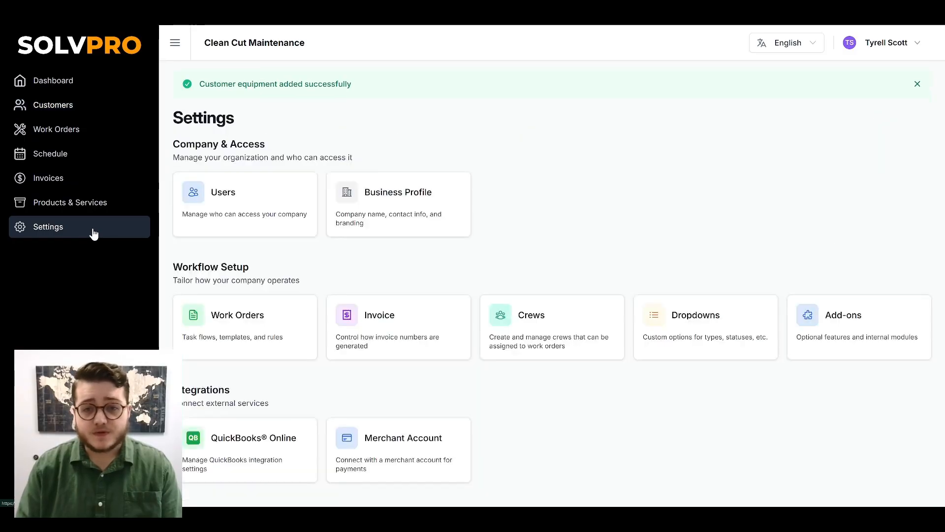
left_click(757, 327)
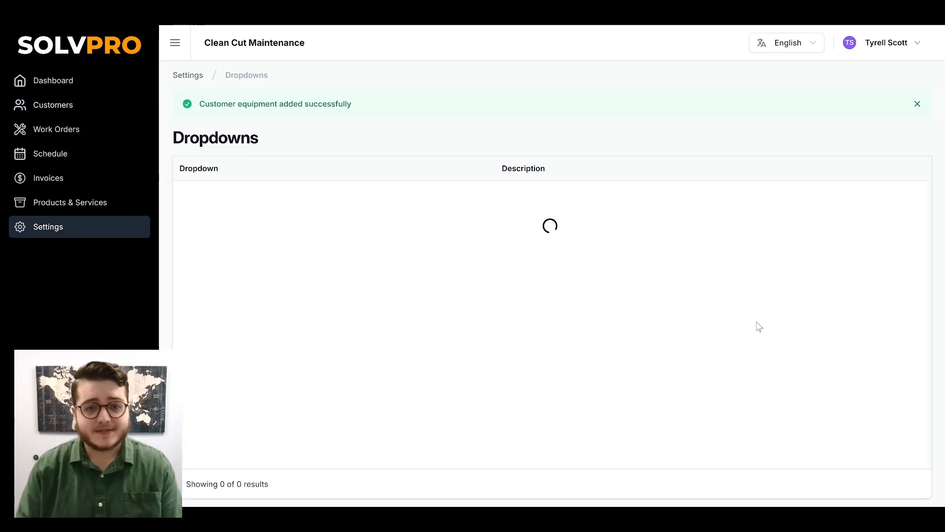
left_click(595, 215)
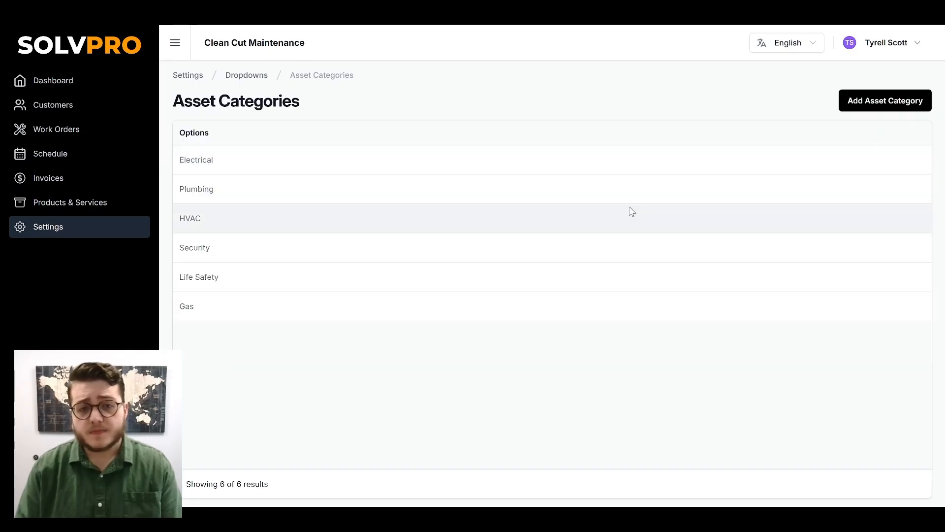
left_click(895, 100)
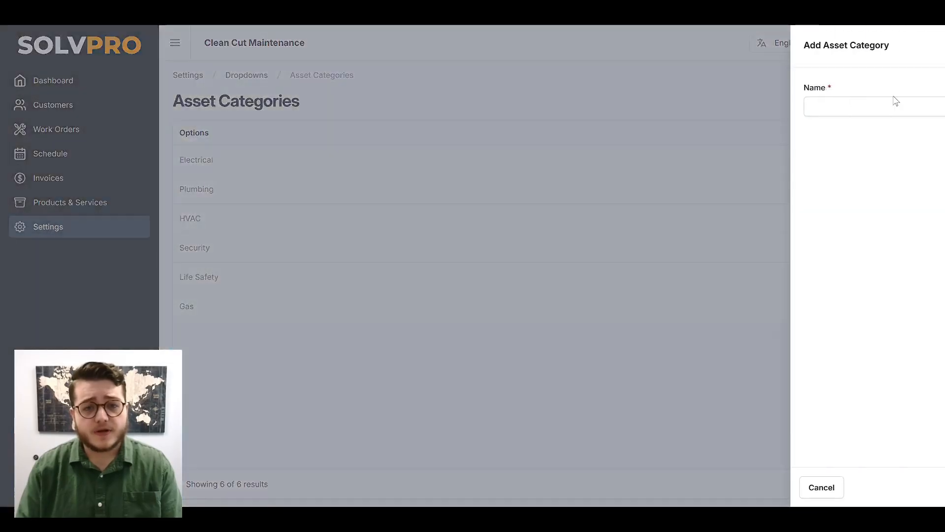
left_click(791, 110)
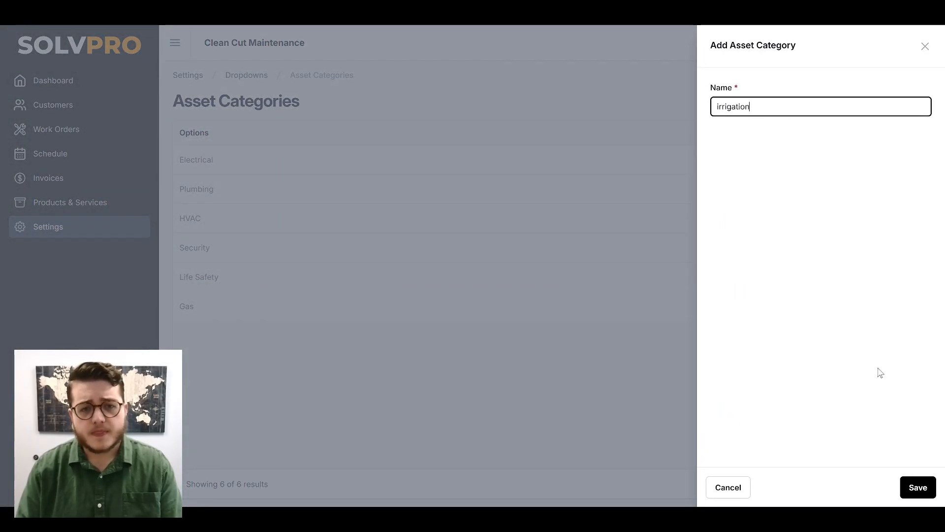
left_click(916, 486)
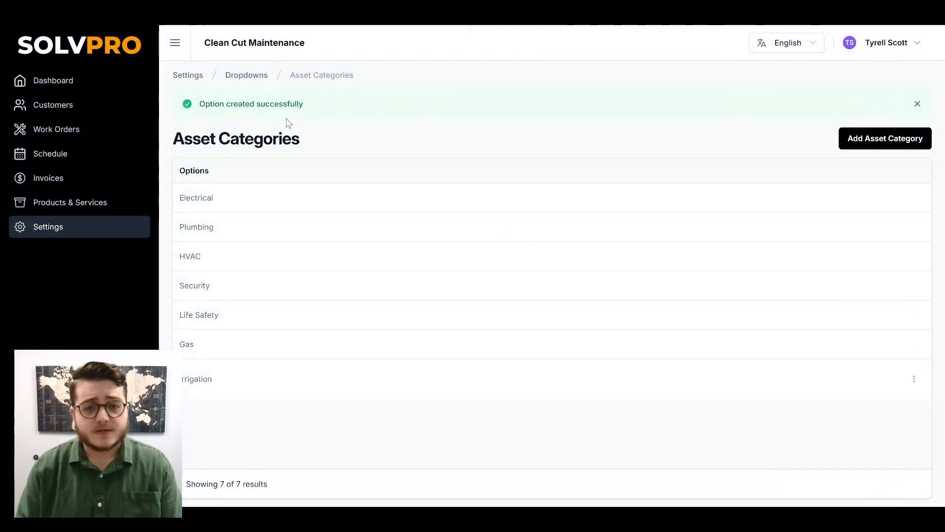
Return to the customer's assets and open a new asset form to check the categories list, then cancel it
left_click(258, 77)
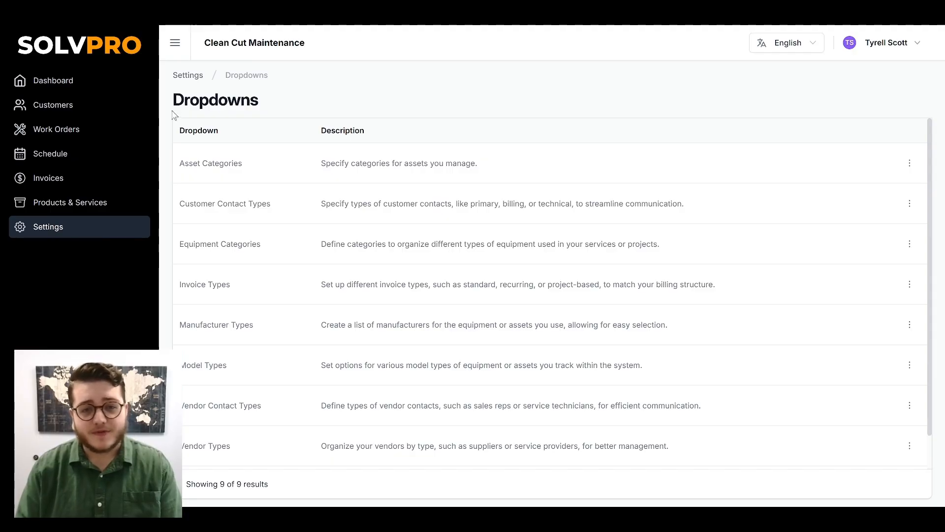
left_click(122, 116)
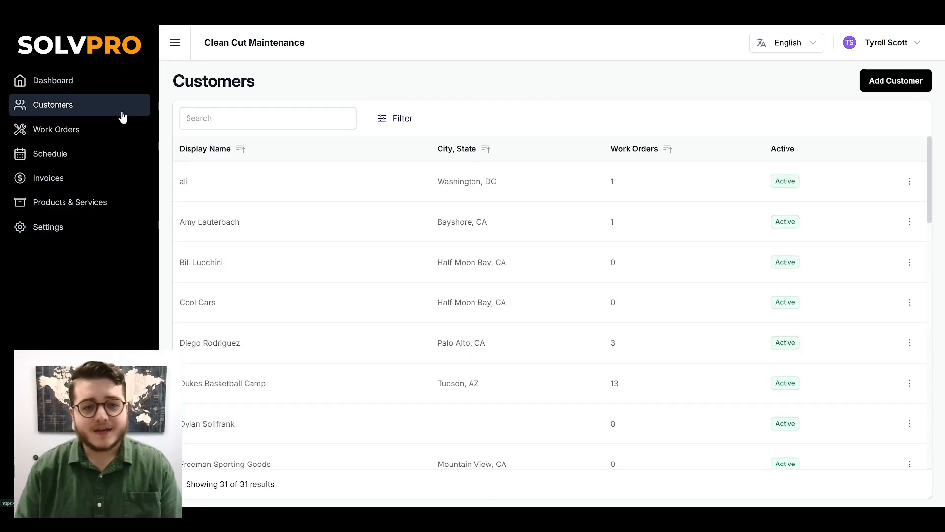
left_click(215, 180)
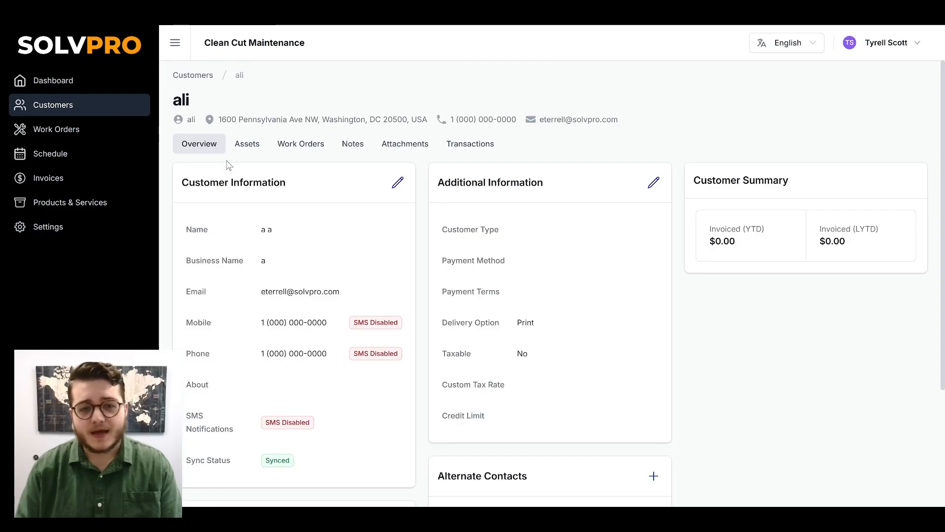
left_click(242, 157)
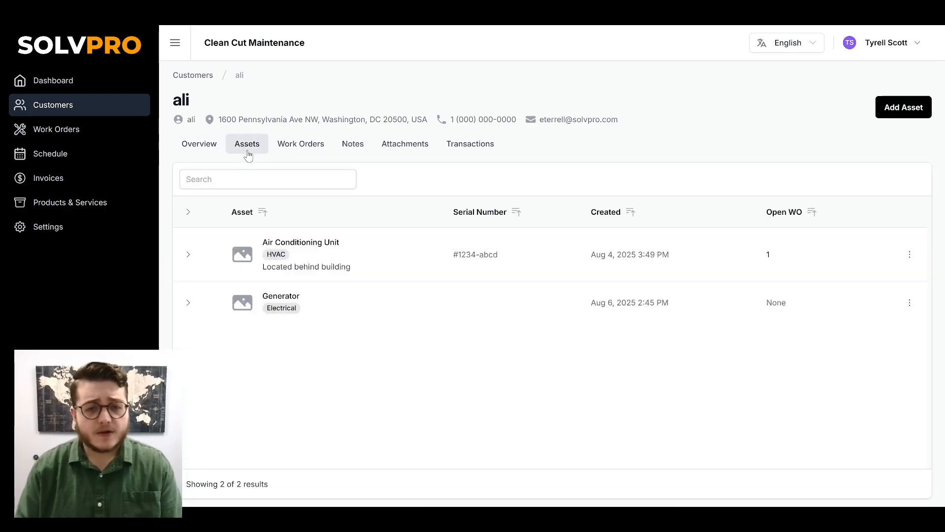
left_click(882, 107)
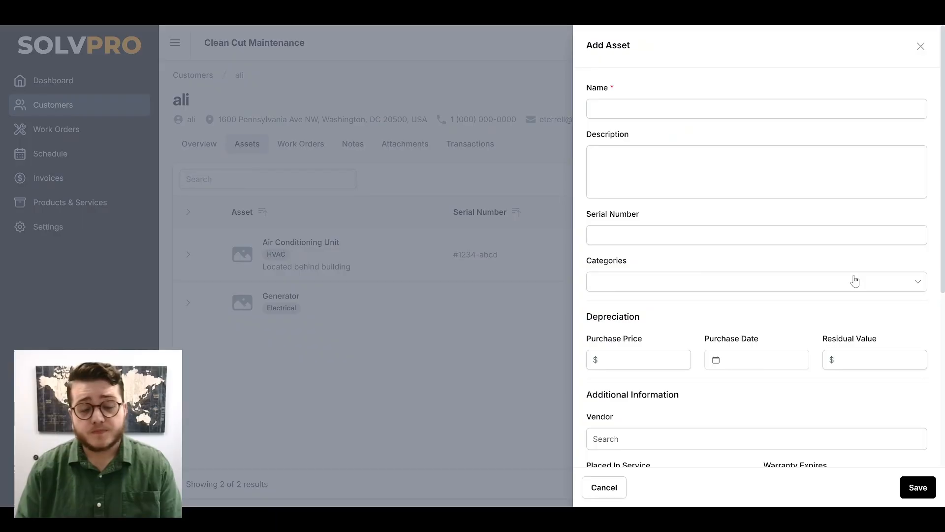
left_click(853, 284)
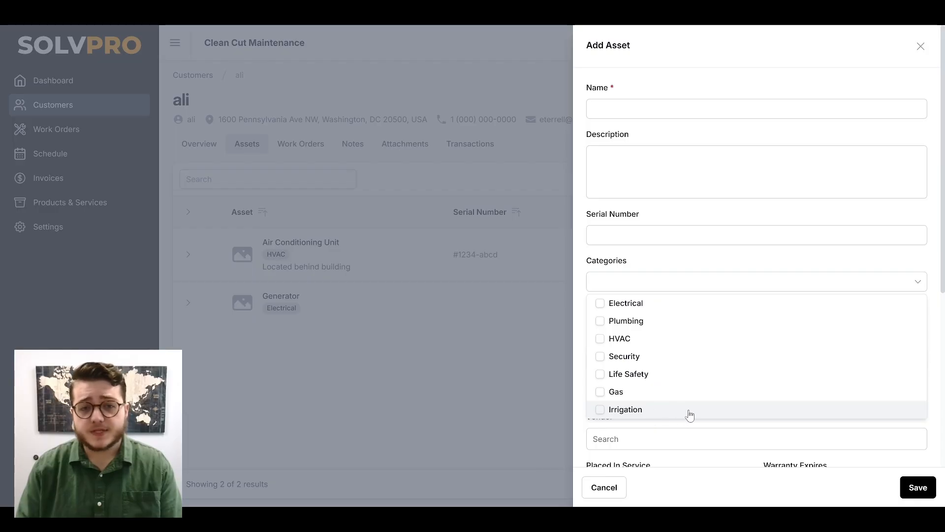
left_click(612, 490)
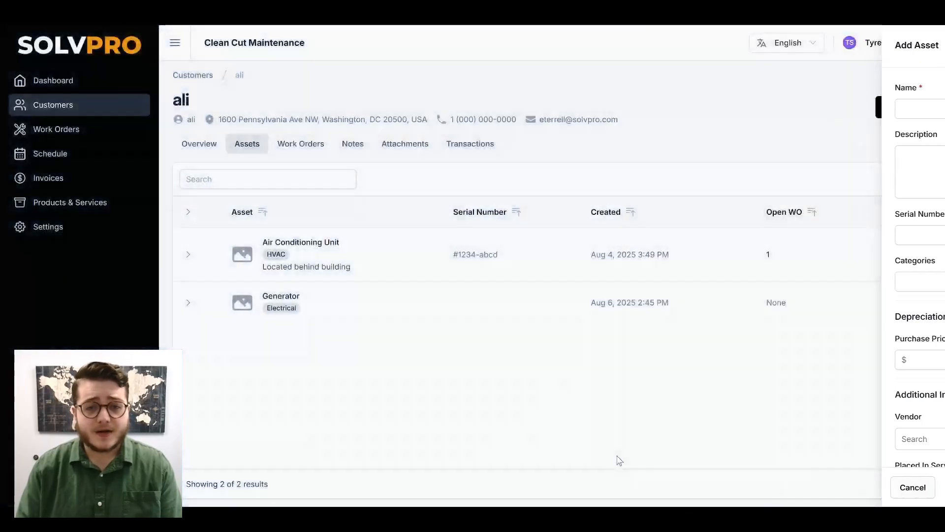
Open the fan equipment under Generator for editing and review its model, manufacturer and category lists, then cancel
left_click(188, 302)
left_click(909, 366)
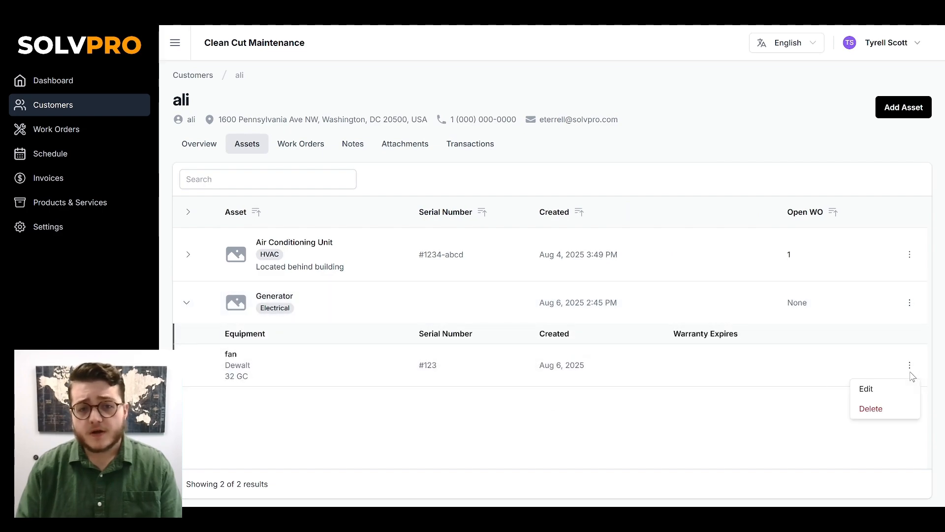
left_click(890, 389)
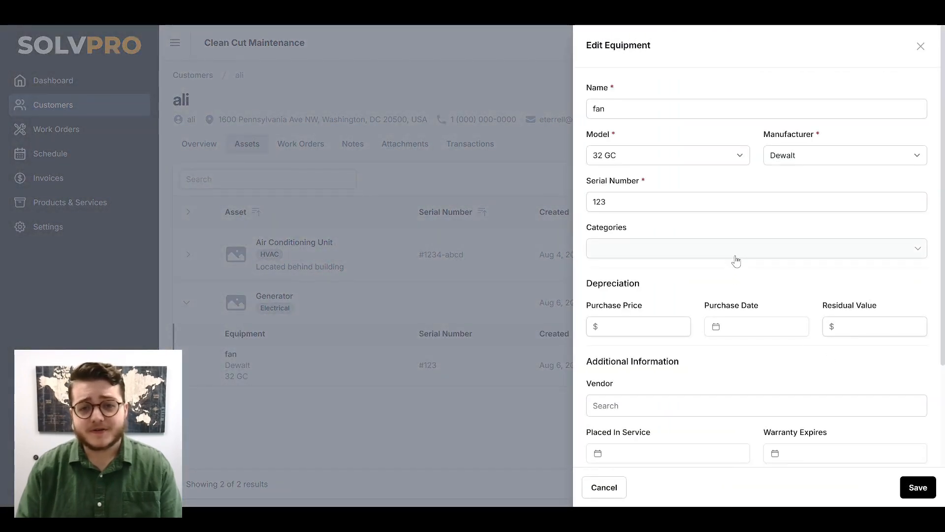
left_click(740, 161)
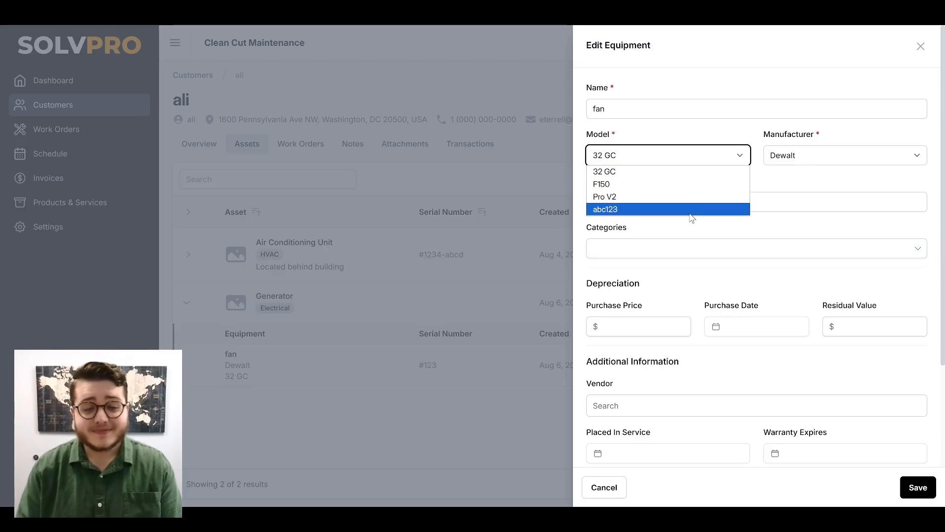
left_click(837, 156)
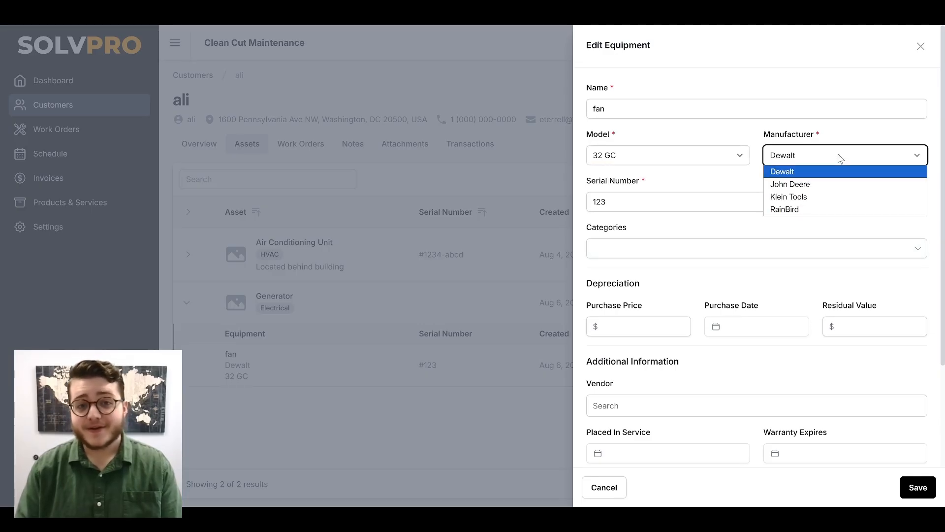
left_click(687, 257)
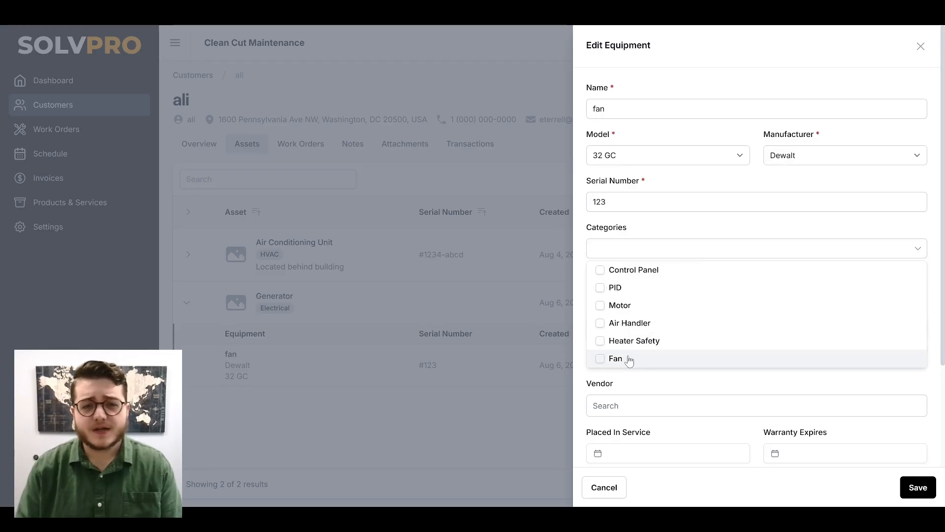
left_click(669, 392)
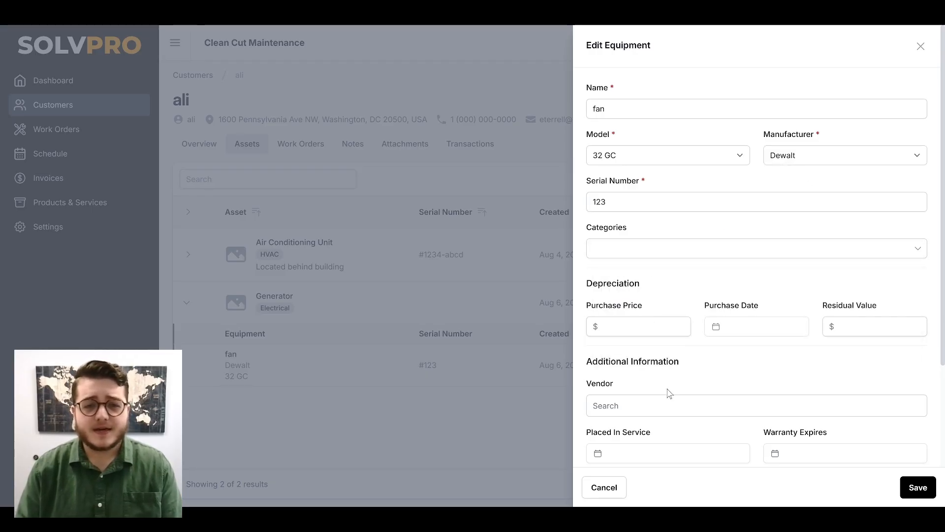
left_click(605, 487)
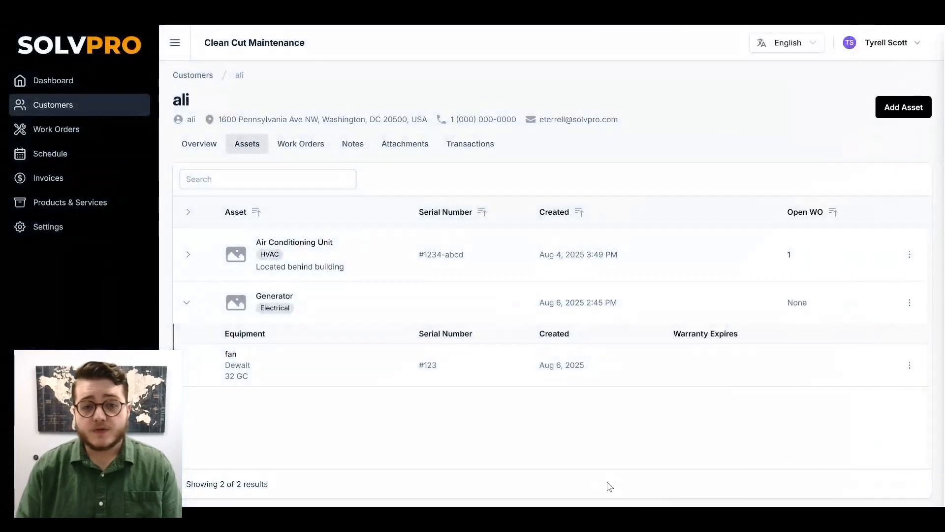